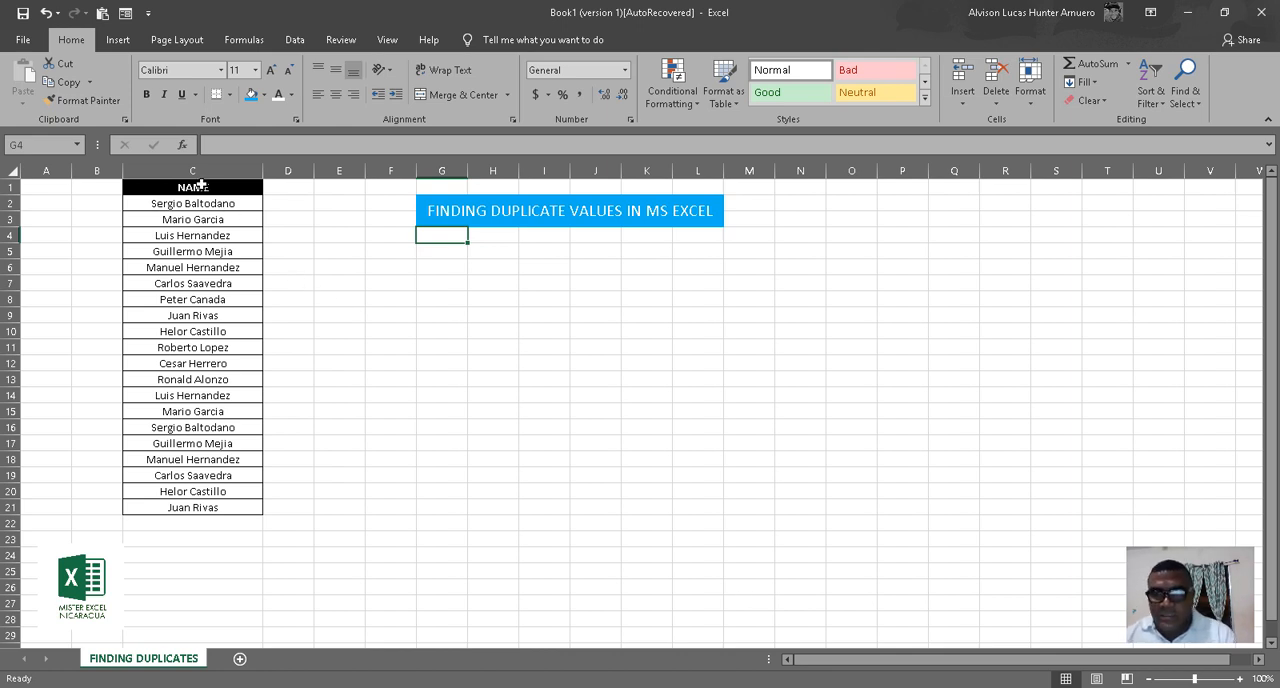
Start a Duplicate Values highlighting rule for the names in C2:C21.
left_click(168, 202)
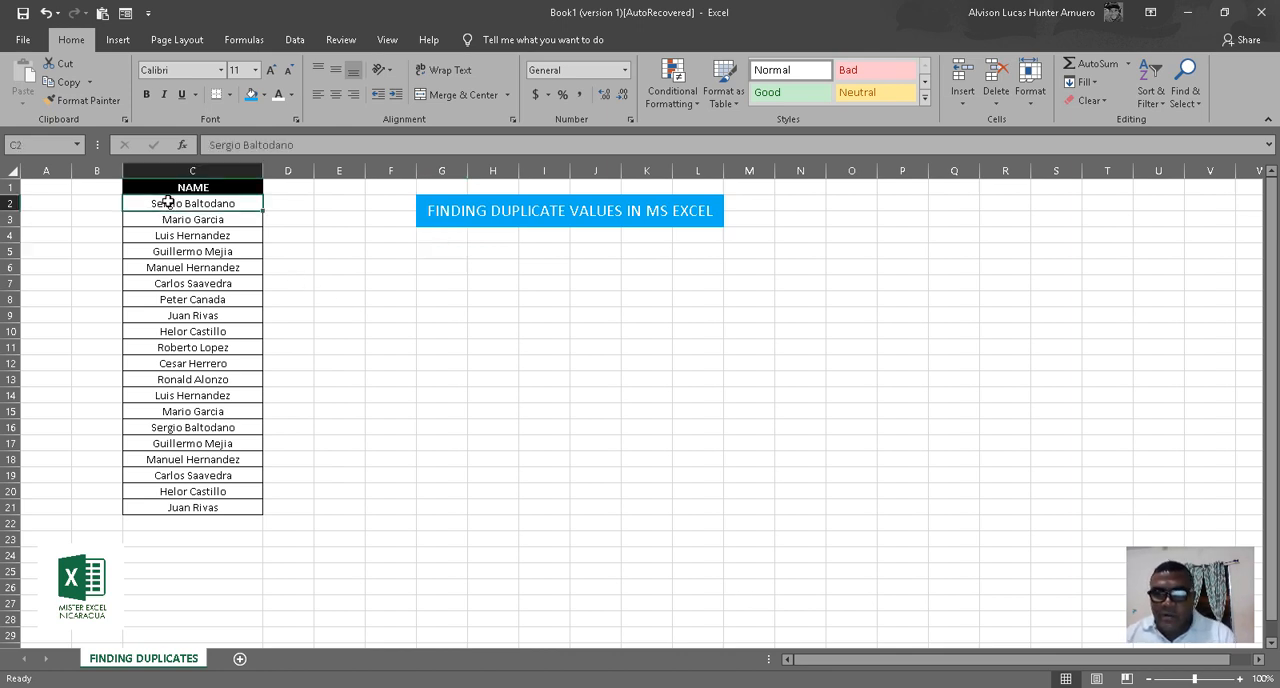
left_click_drag(168, 202, 201, 504)
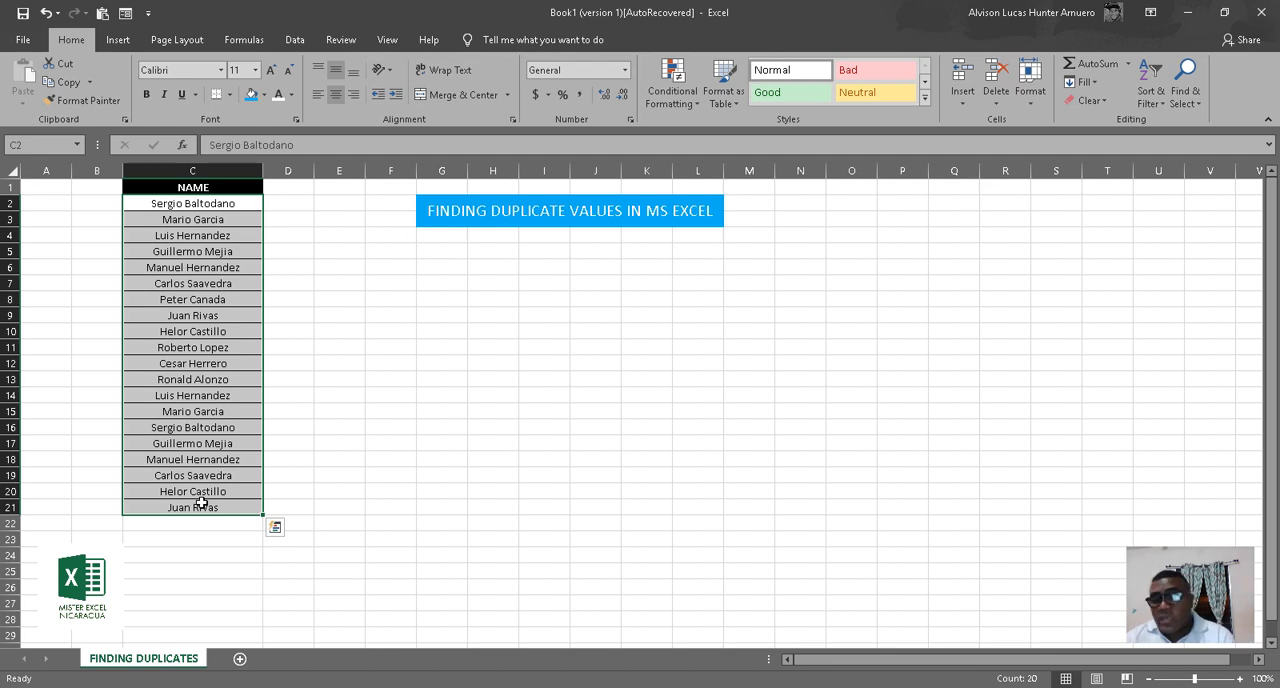
left_click(181, 173)
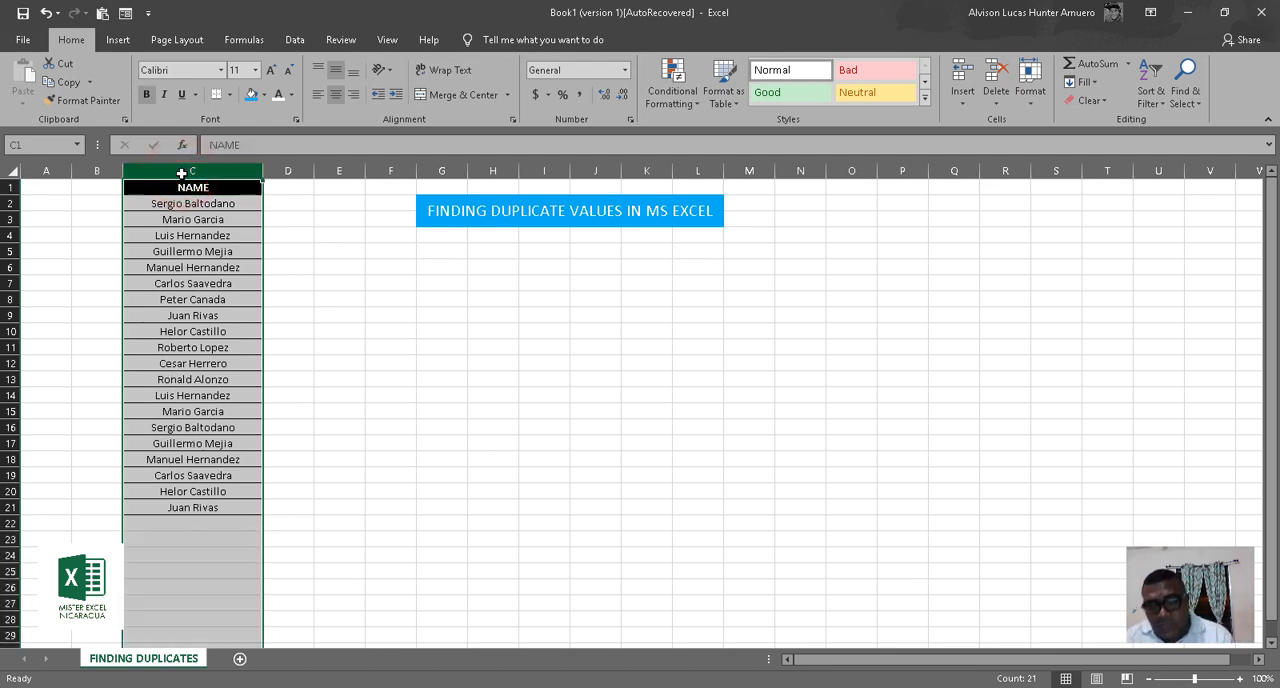
left_click_drag(150, 203, 192, 505)
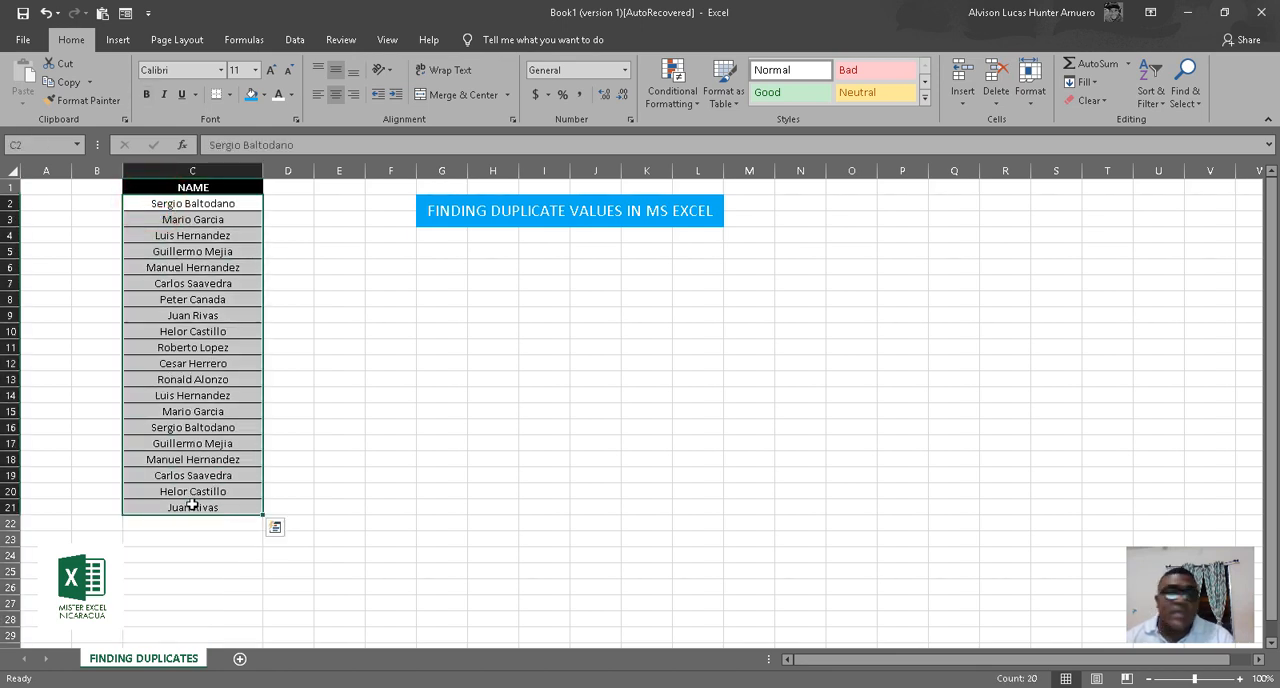
left_click(694, 104)
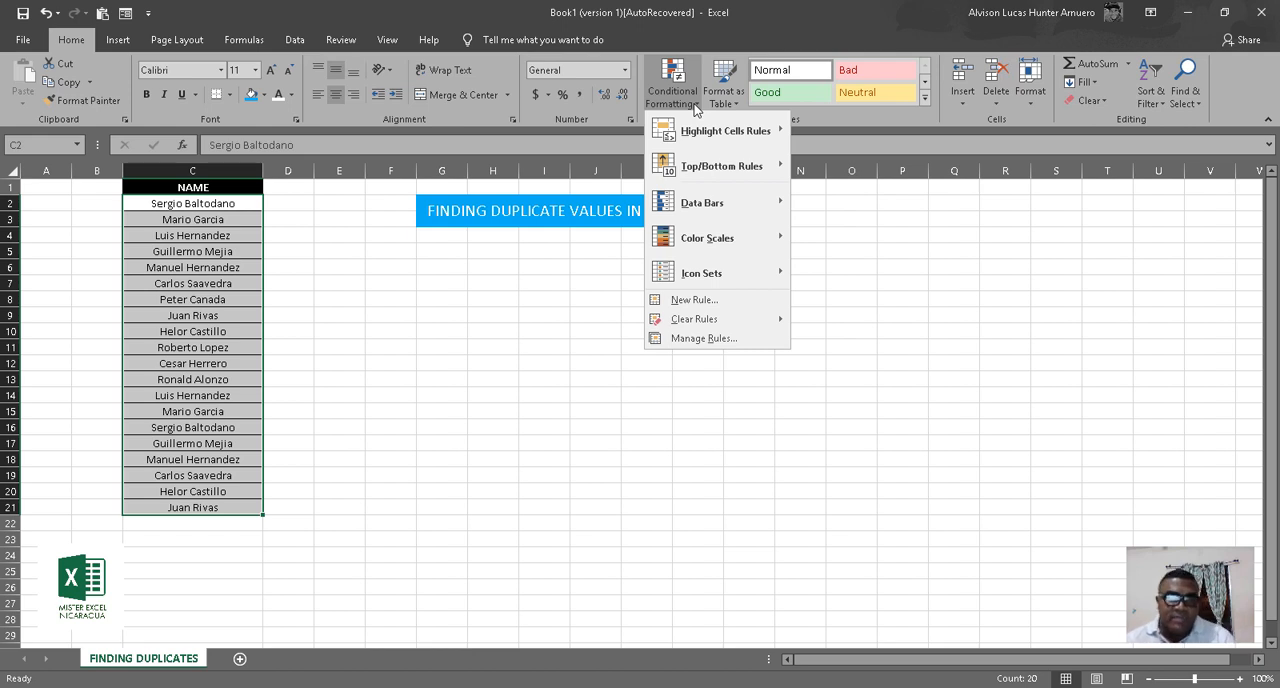
mouse_move(762, 135)
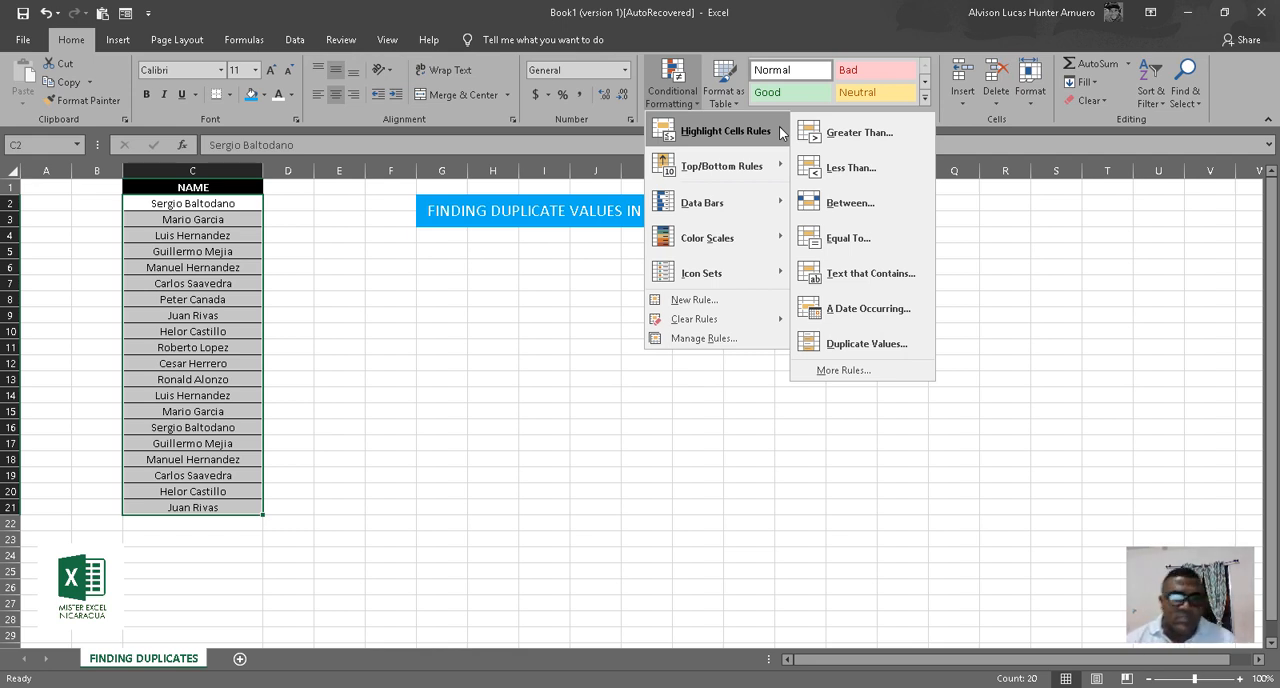
left_click(876, 333)
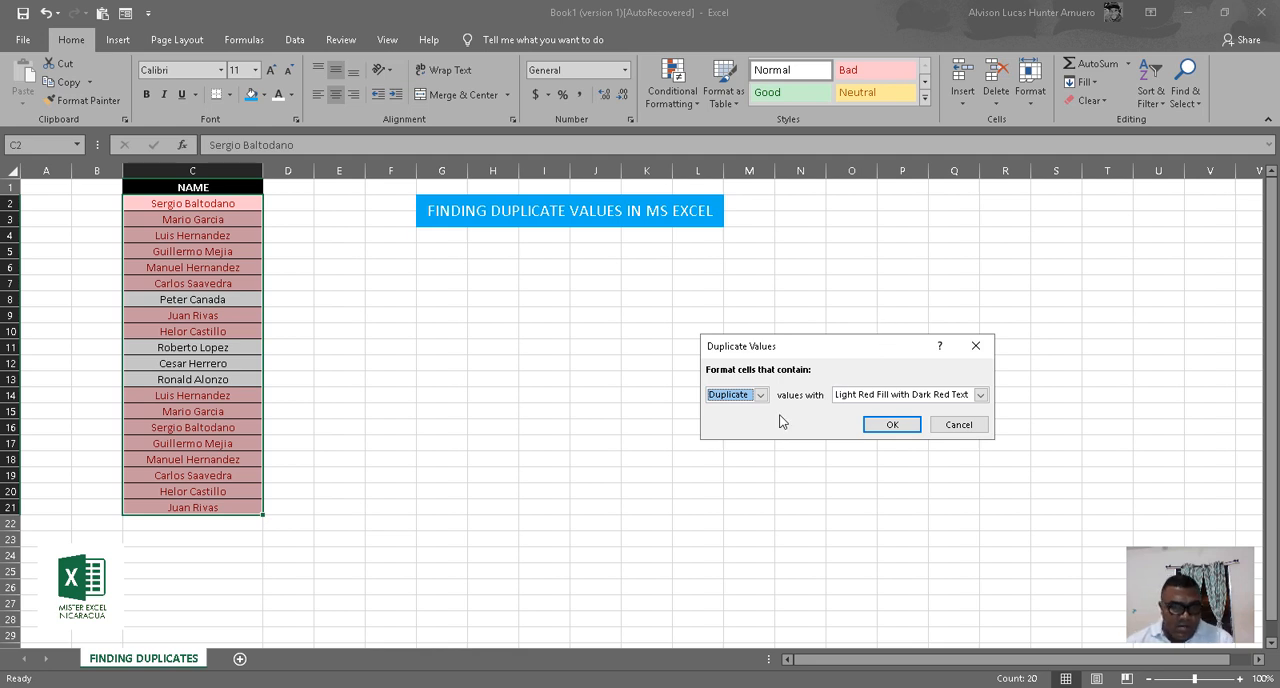
Try the preset formats Yellow Fill with Dark Yellow Text, Light Red Fill and Red Border on the duplicate names.
left_click(980, 395)
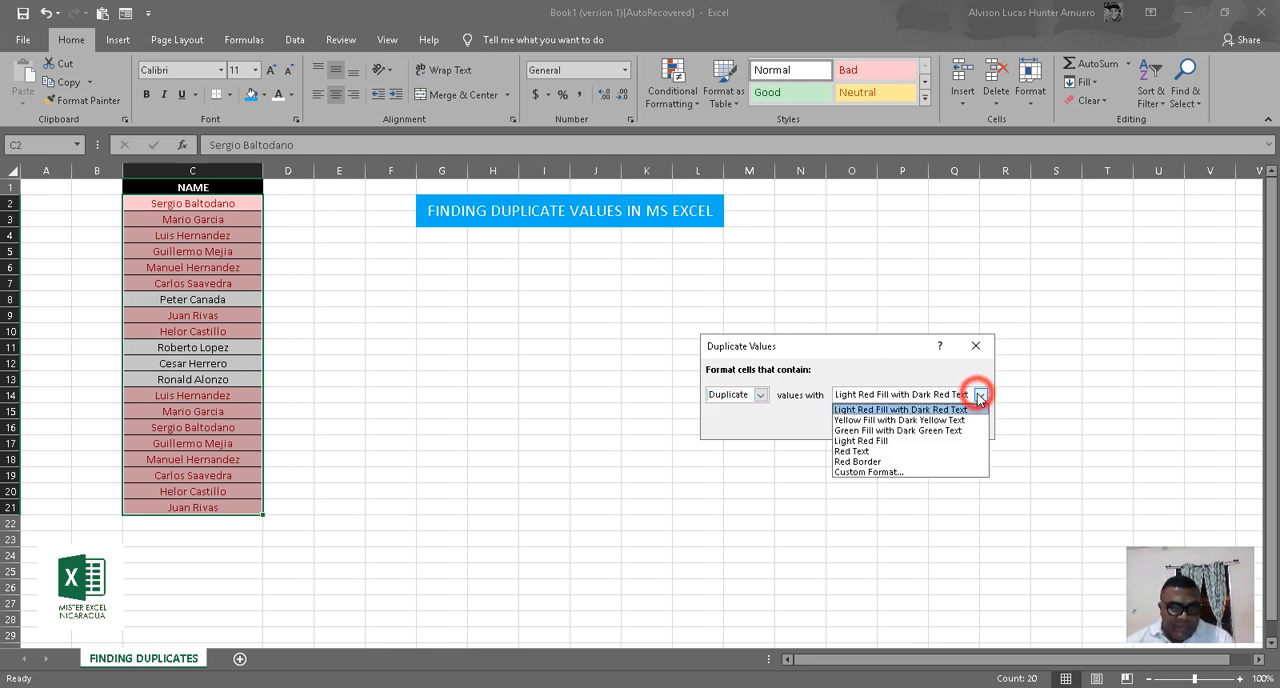
left_click(866, 420)
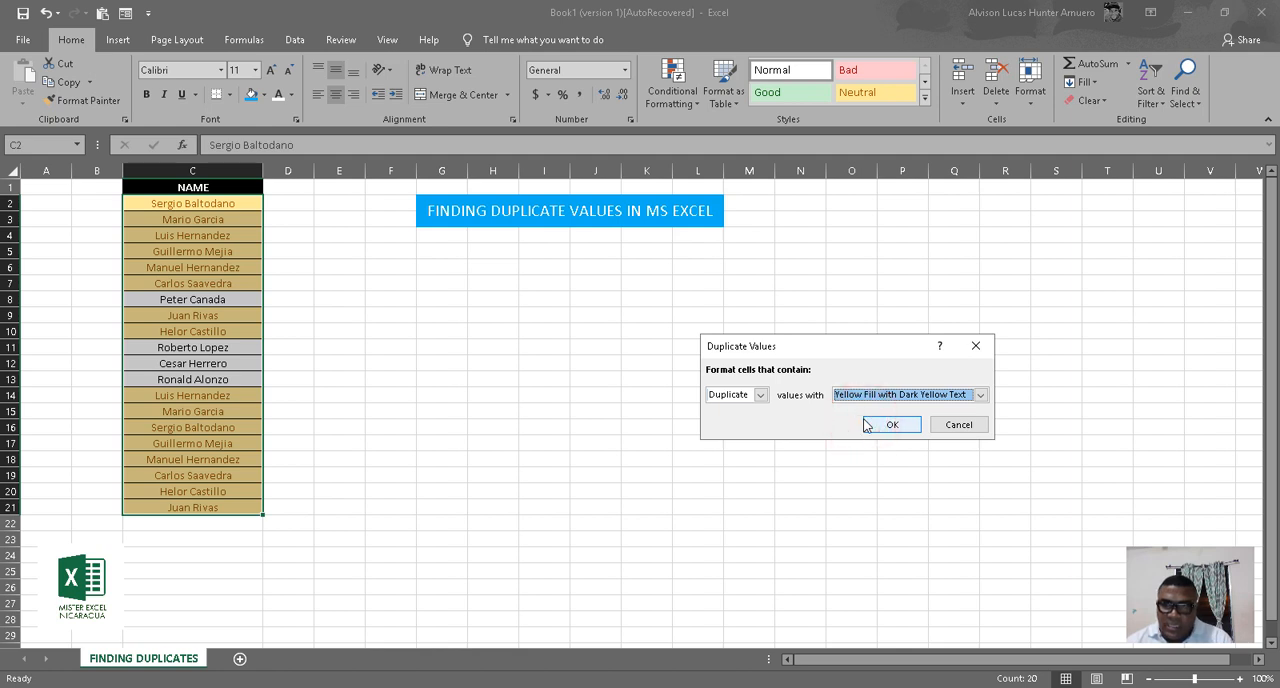
left_click(980, 395)
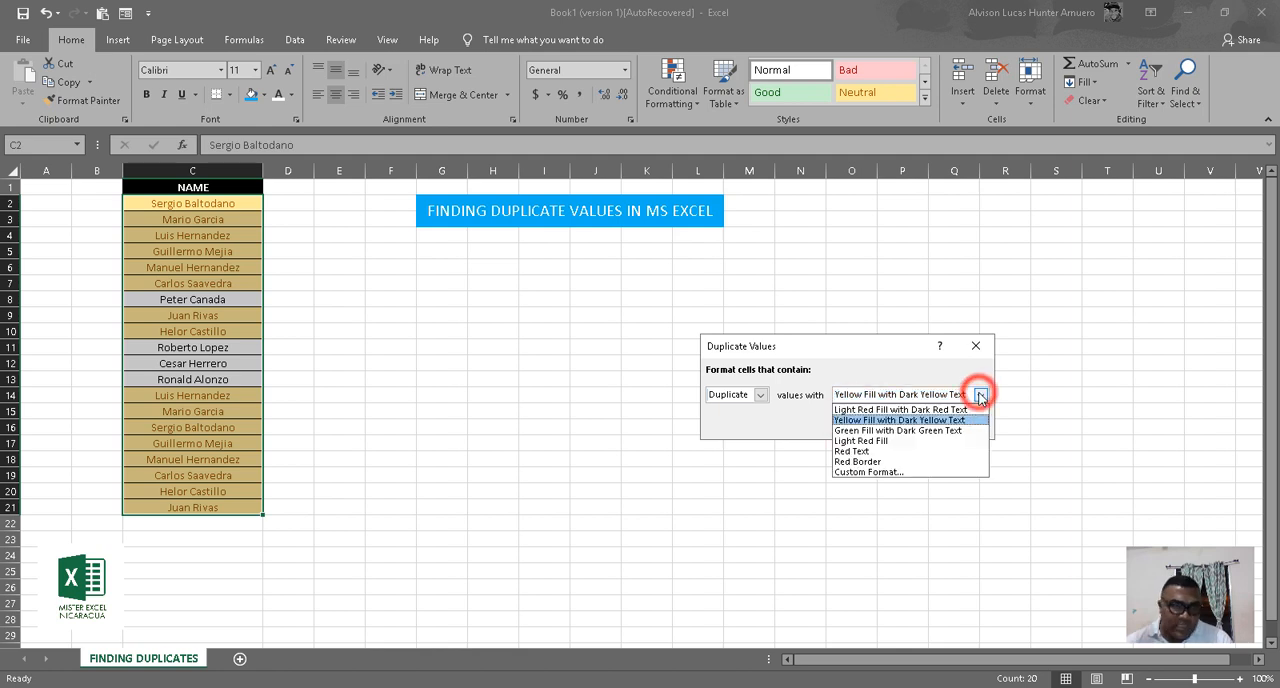
left_click(880, 442)
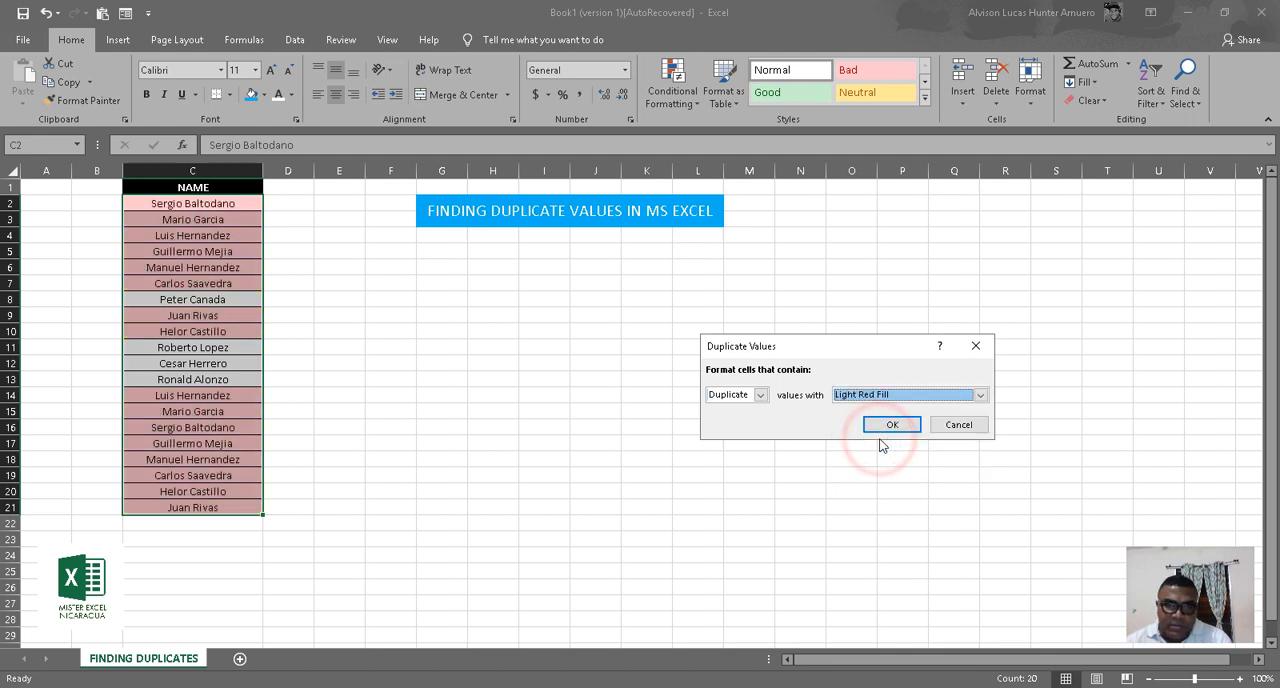
left_click(980, 395)
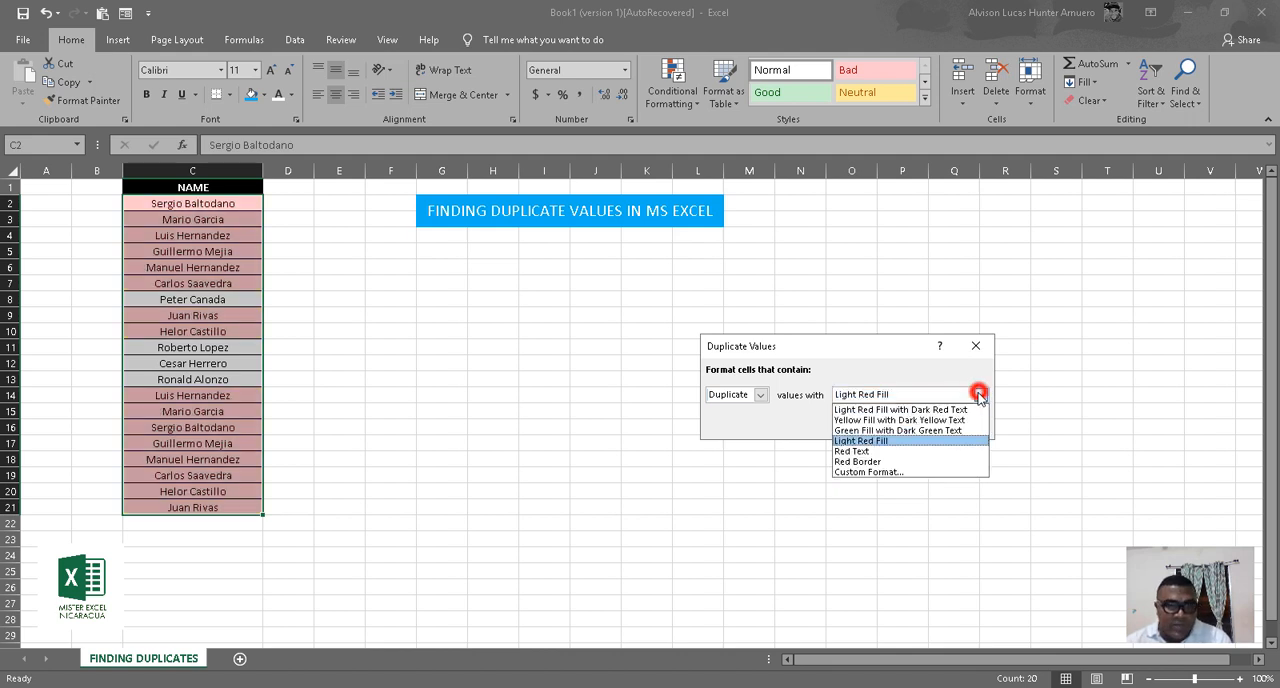
left_click(895, 462)
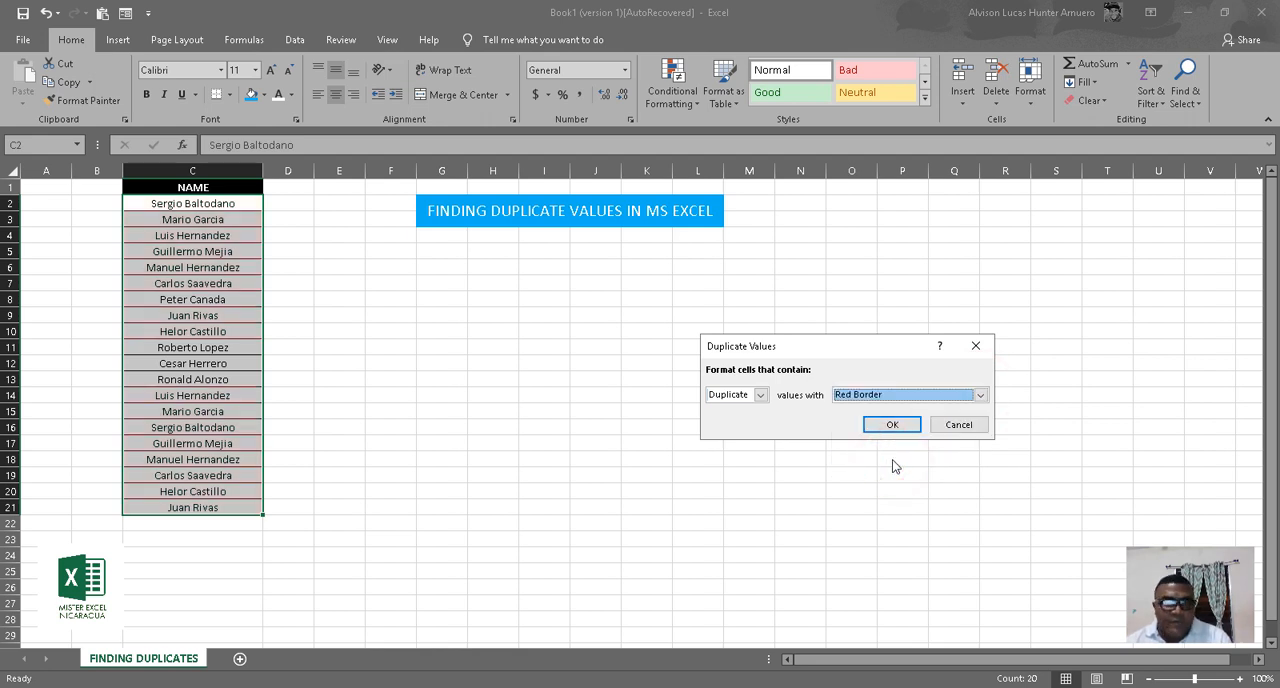
Apply a custom format with a yellow background fill and bold font style to the duplicate names.
left_click(980, 395)
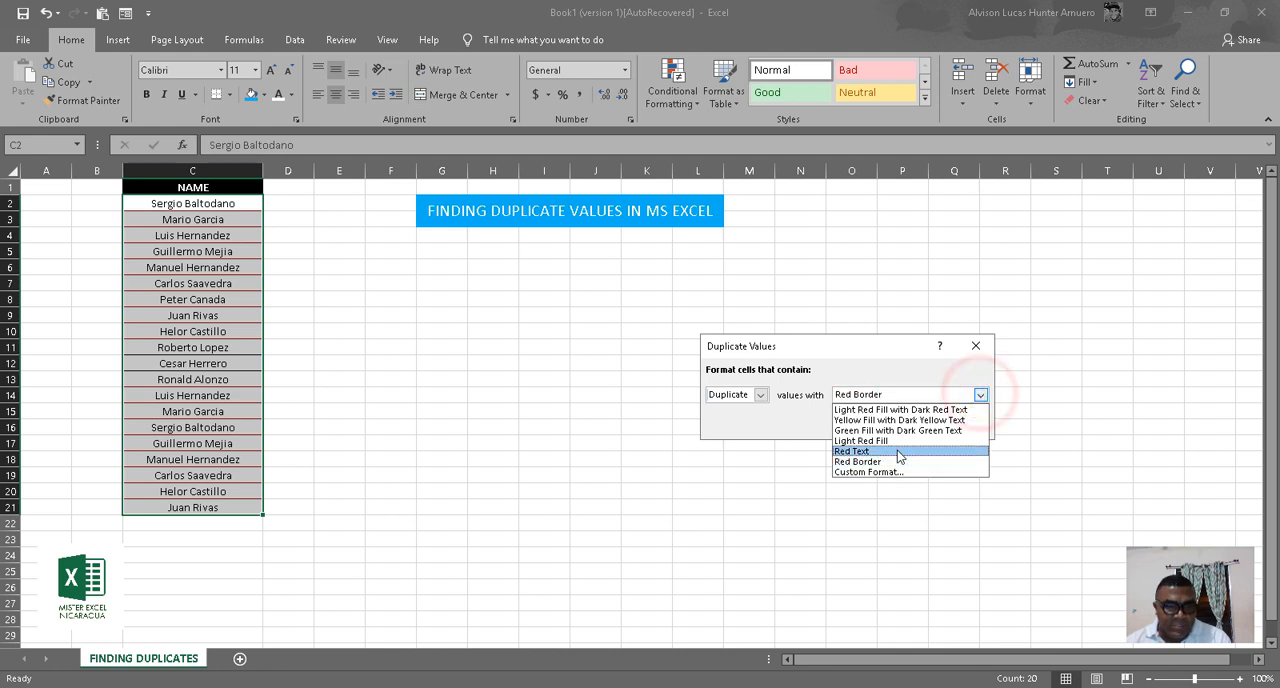
left_click(871, 472)
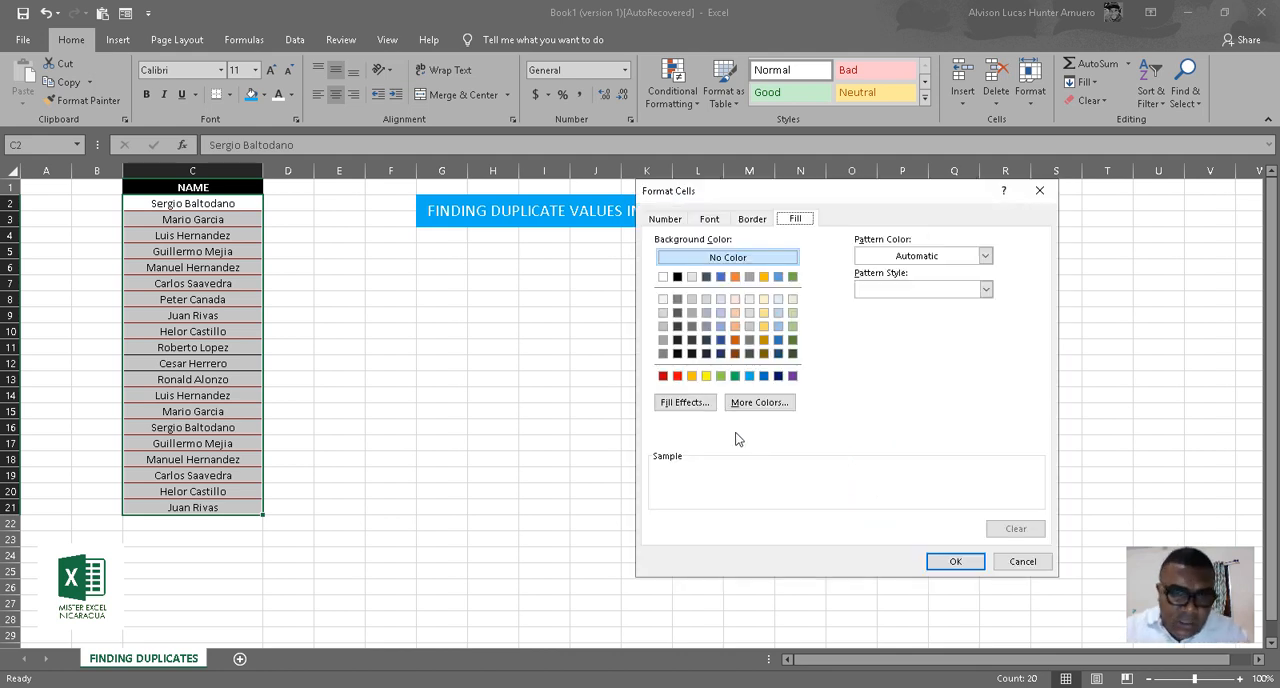
left_click(706, 376)
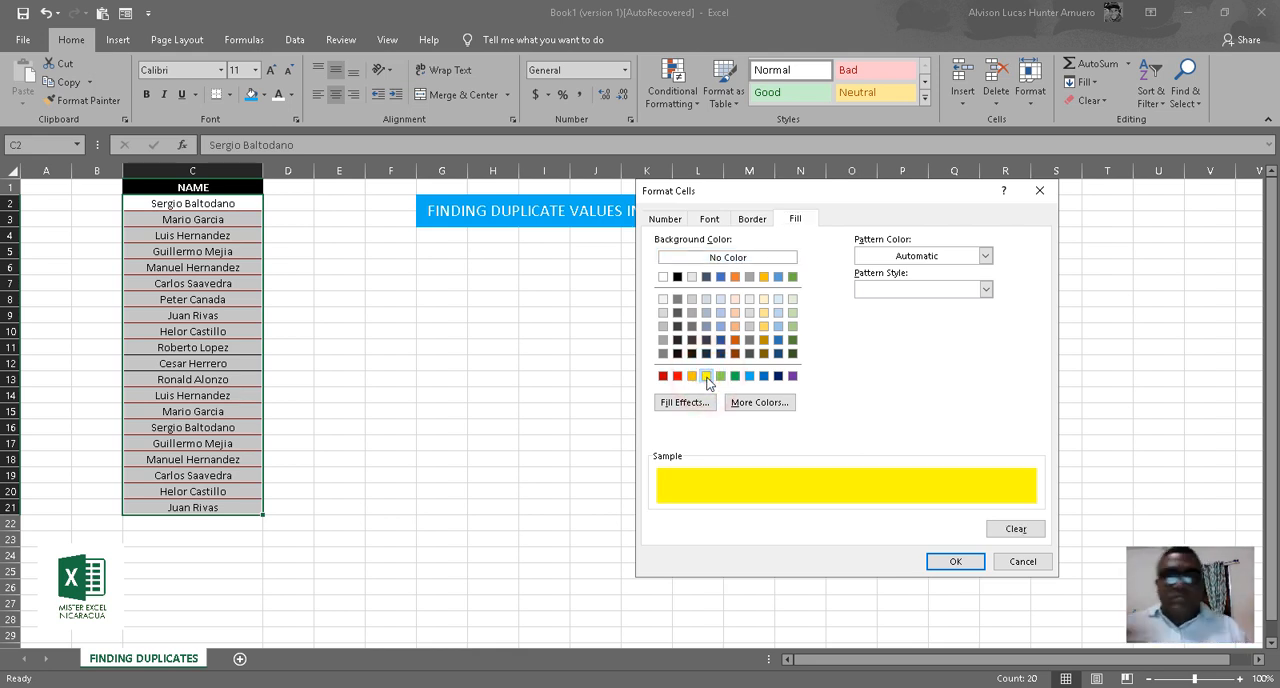
left_click(709, 219)
left_click(893, 291)
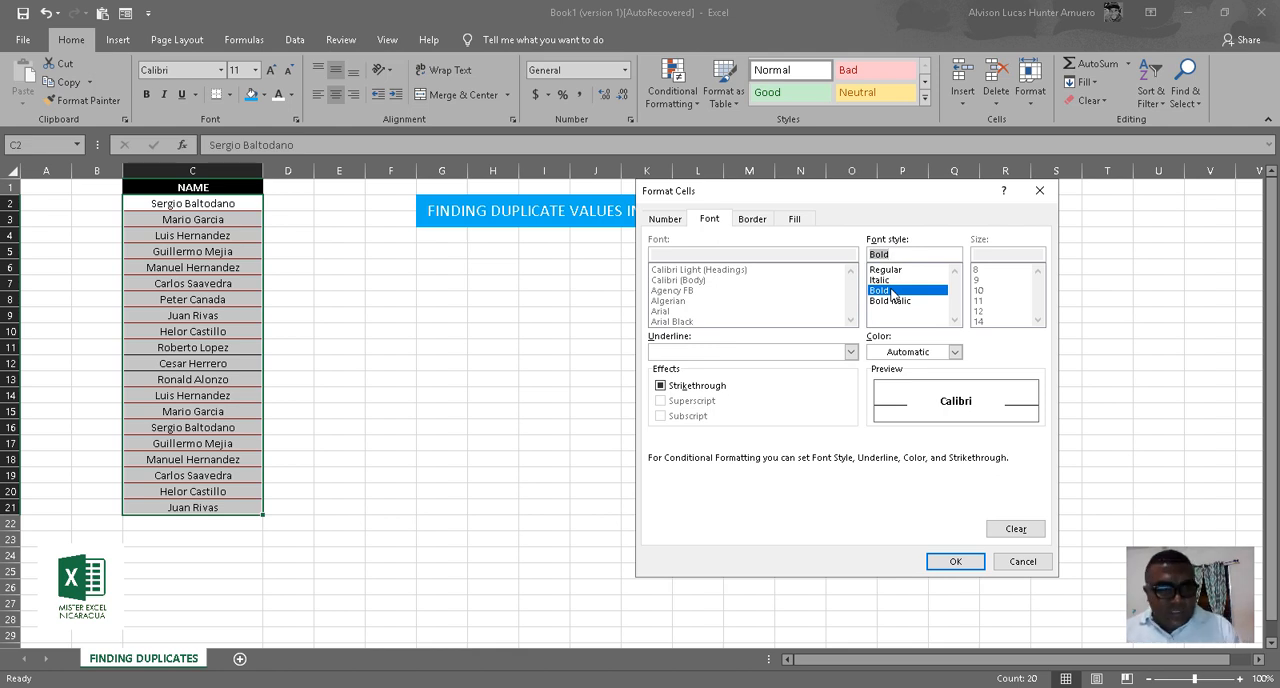
left_click(955, 561)
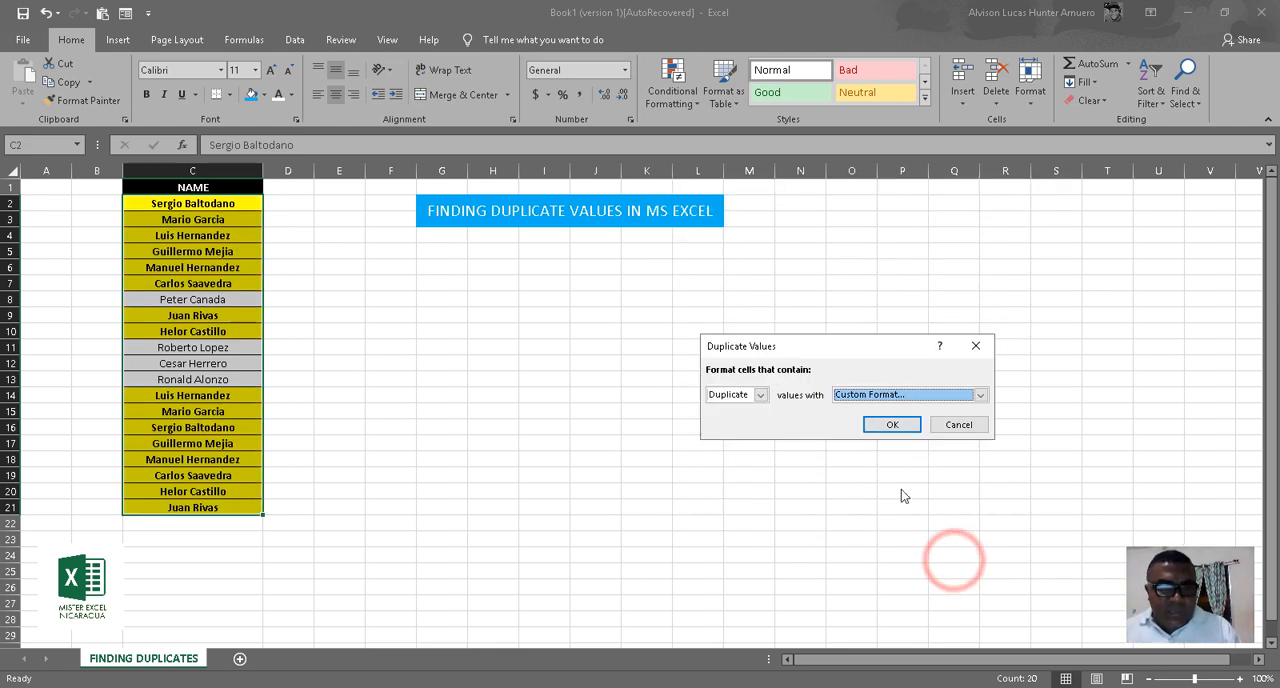
left_click(879, 428)
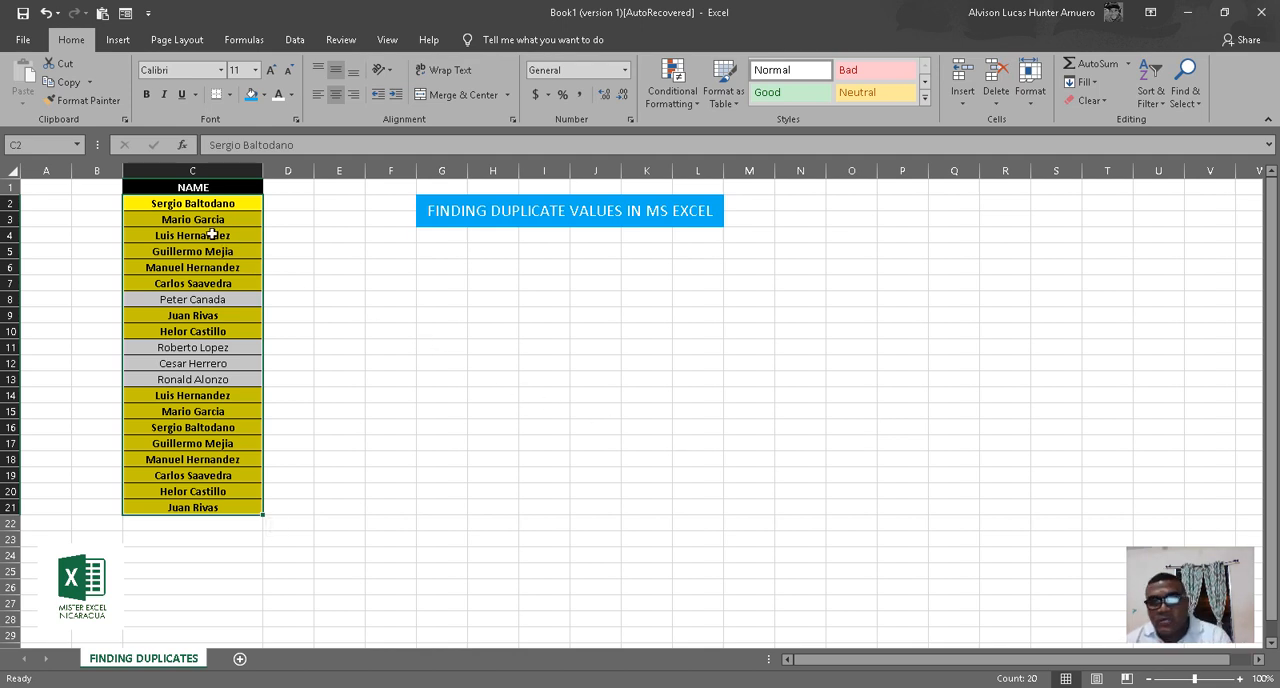
Sort the NAME column alphabetically from A to Z, starting from cell C2.
left_click(195, 203)
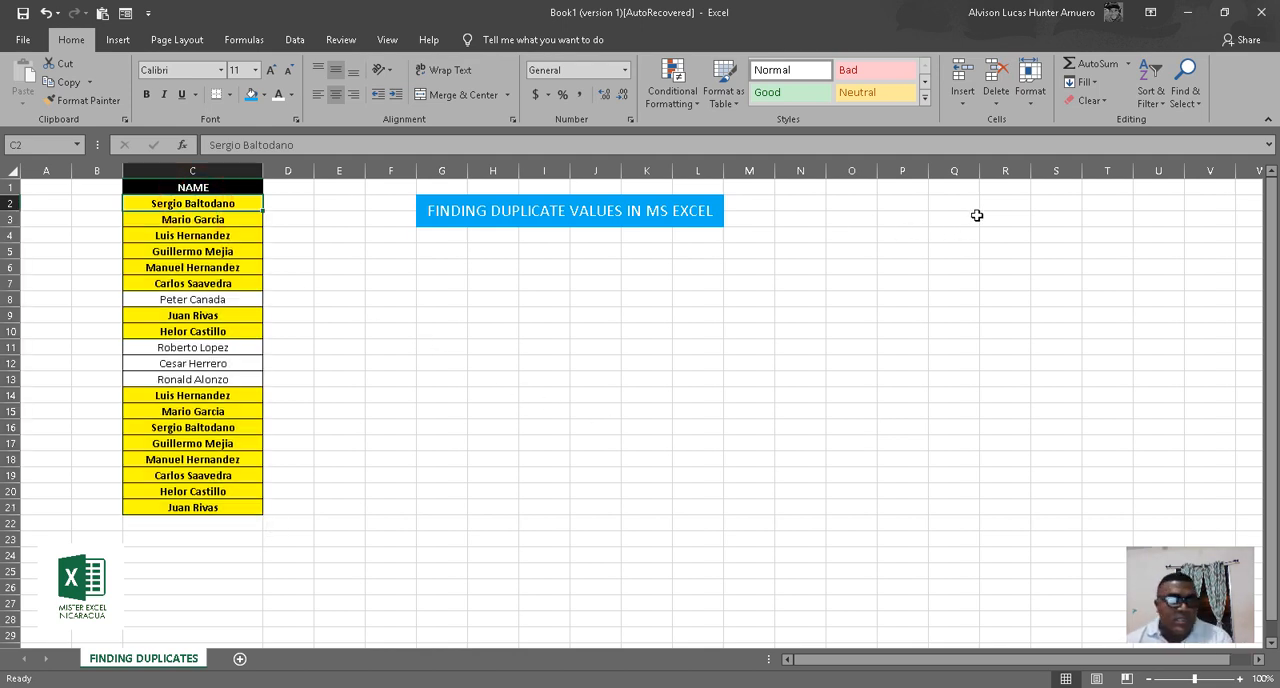
left_click(1156, 106)
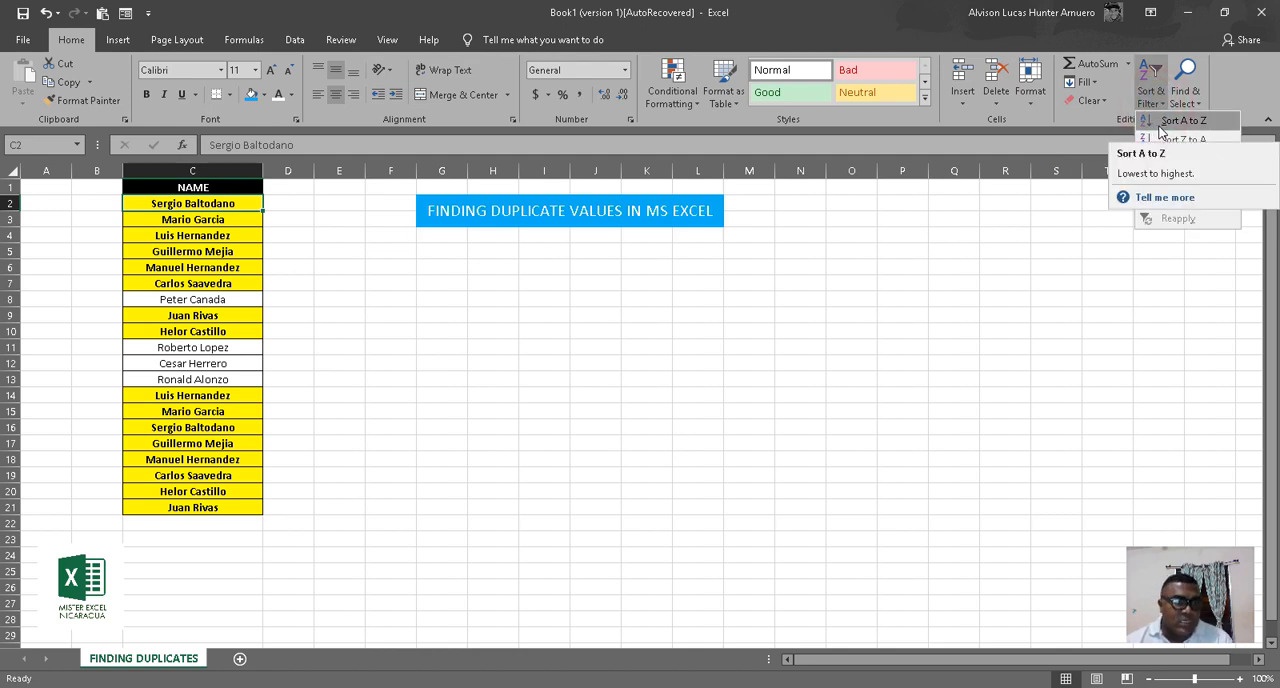
left_click(1160, 127)
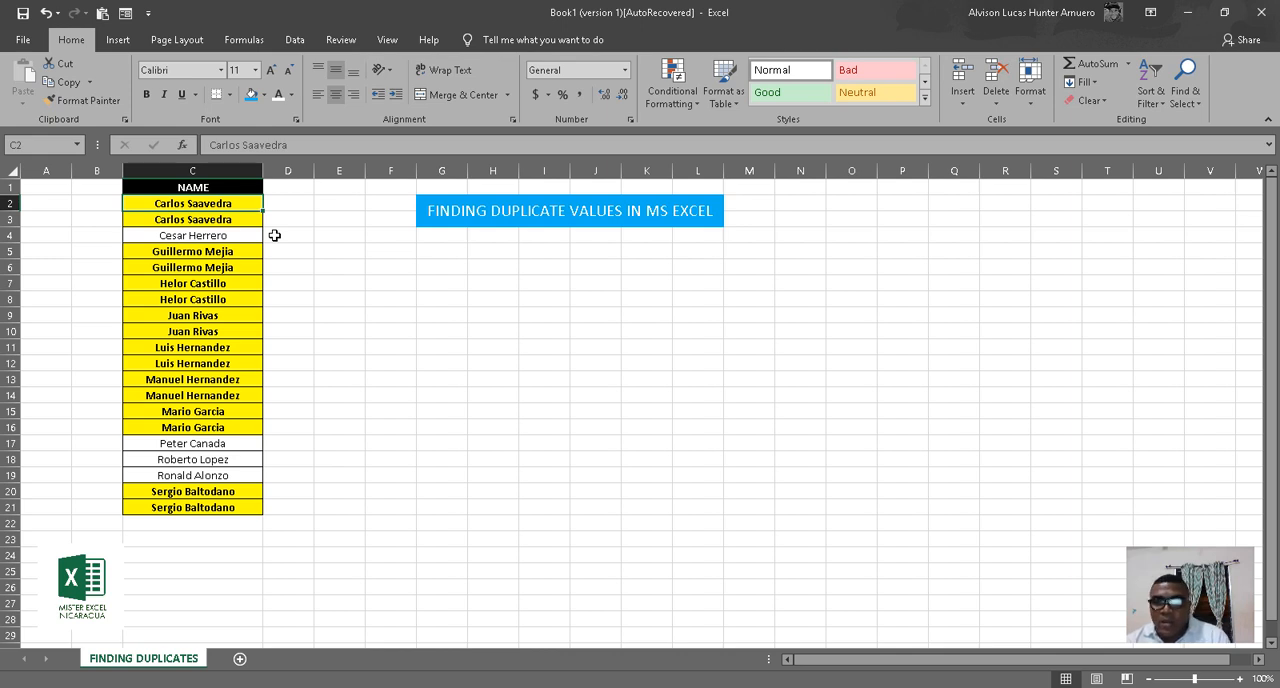
Delete the rows holding one copy of each duplicated name: rows 3, 6, 8, 10, 12, 14, 16 and 20.
left_click(7, 219)
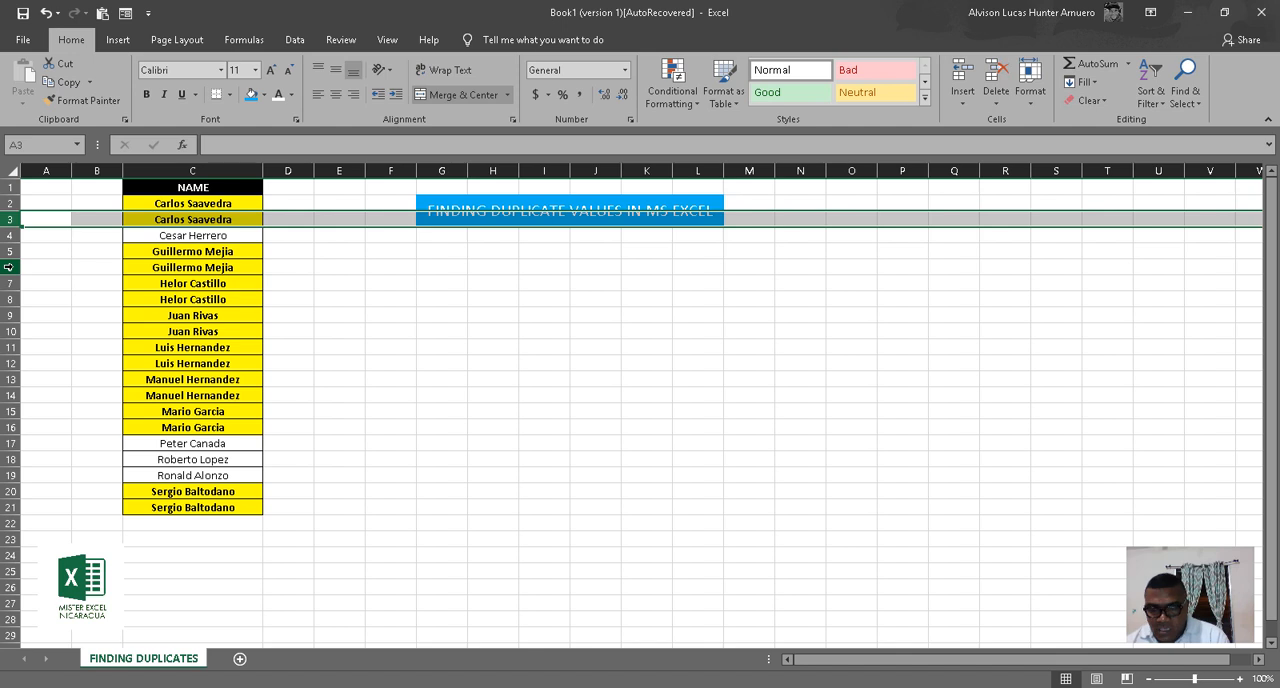
left_click(7, 267, "ctrl")
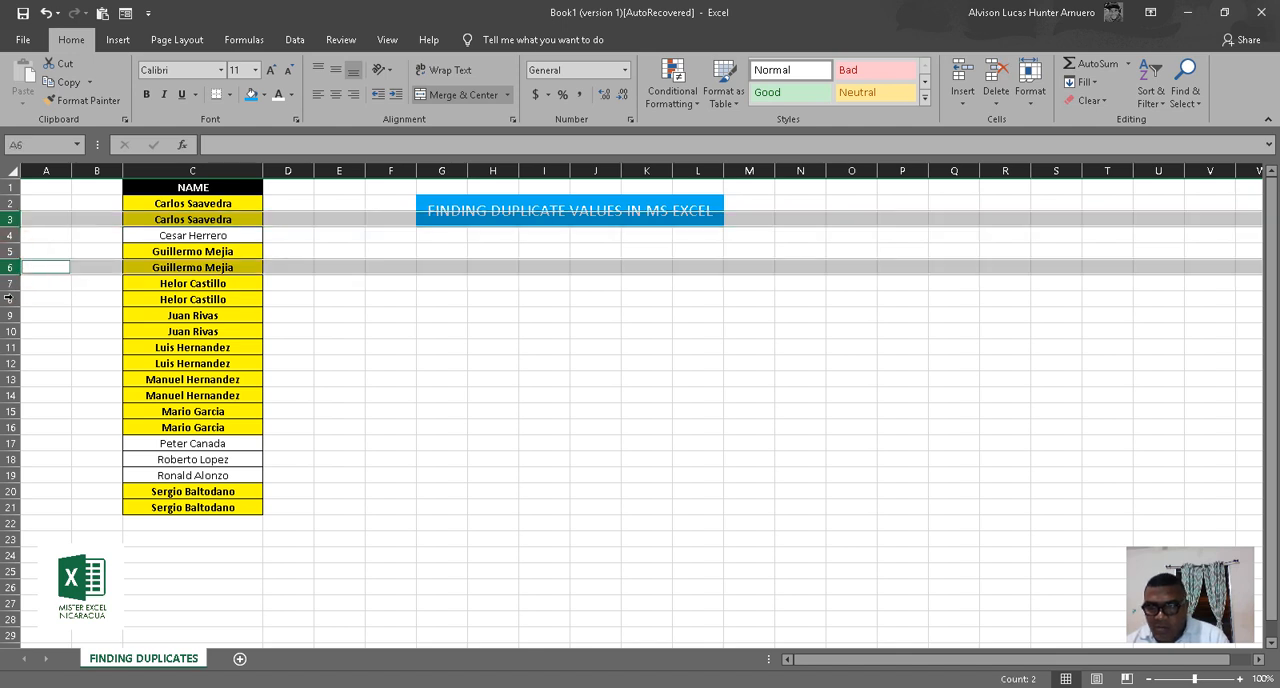
left_click(7, 299, "ctrl")
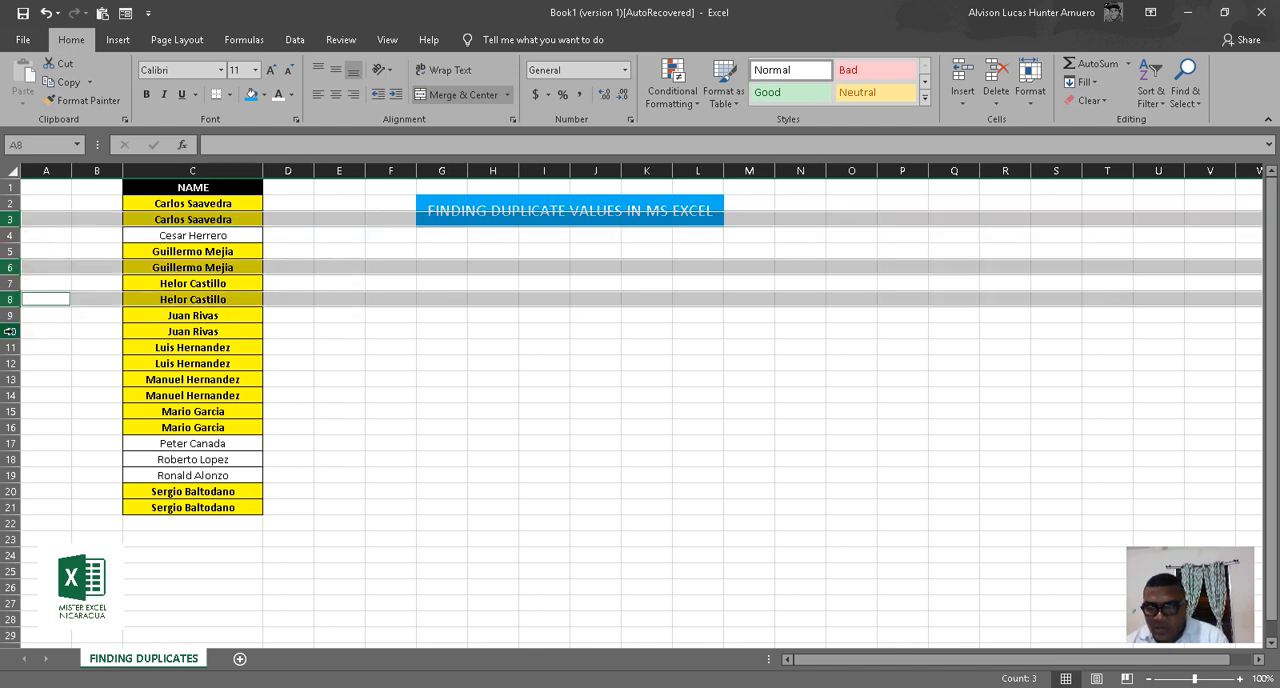
left_click(13, 331, "ctrl")
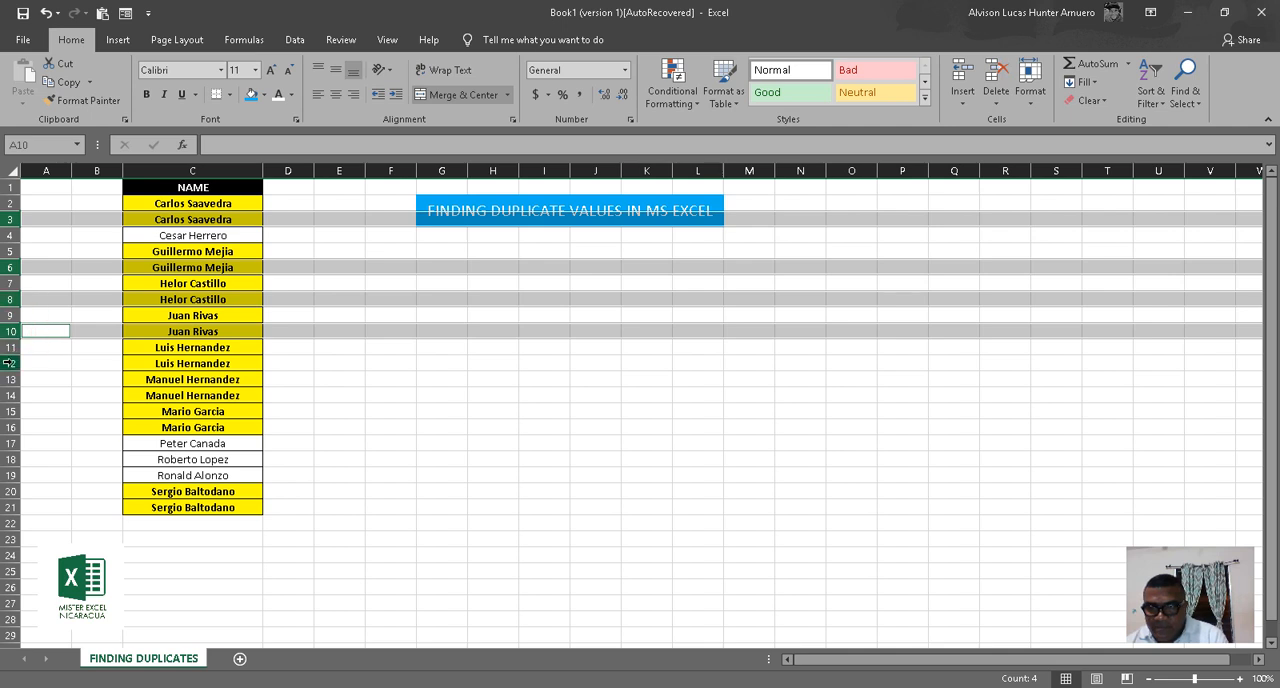
left_click(11, 363, "ctrl")
left_click(11, 395, "ctrl")
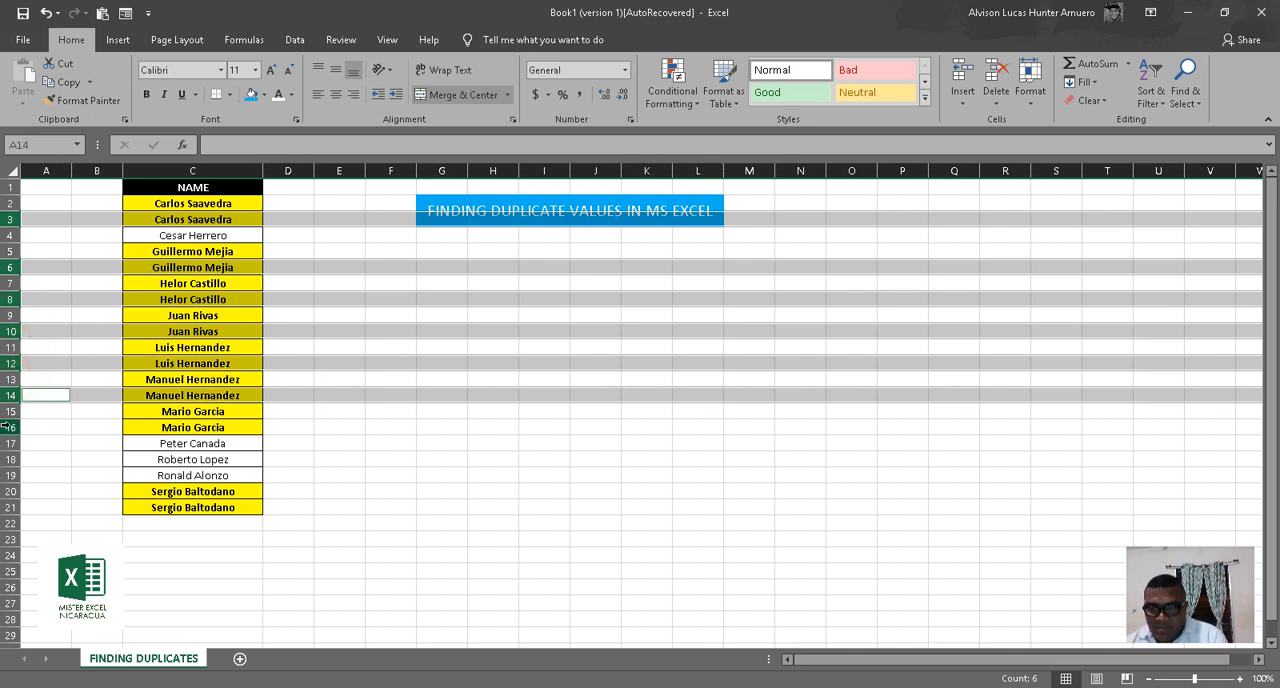
left_click(8, 427, "ctrl")
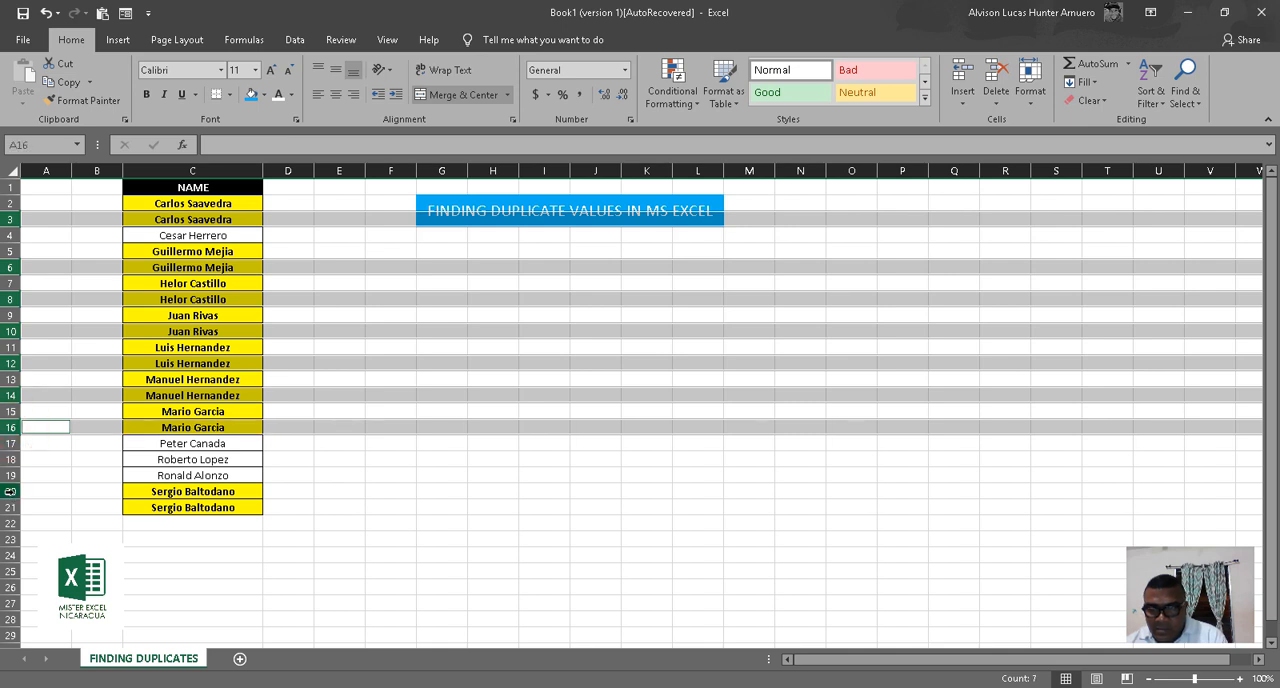
left_click(10, 491, "ctrl")
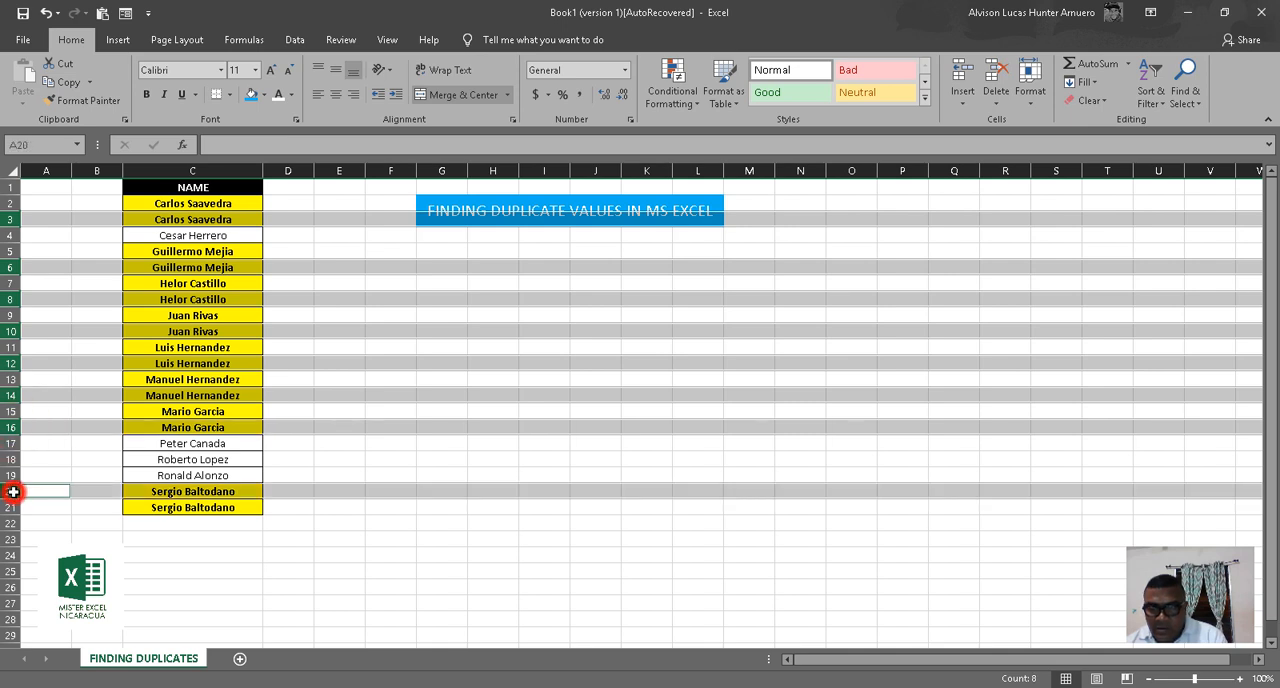
right_click(185, 398)
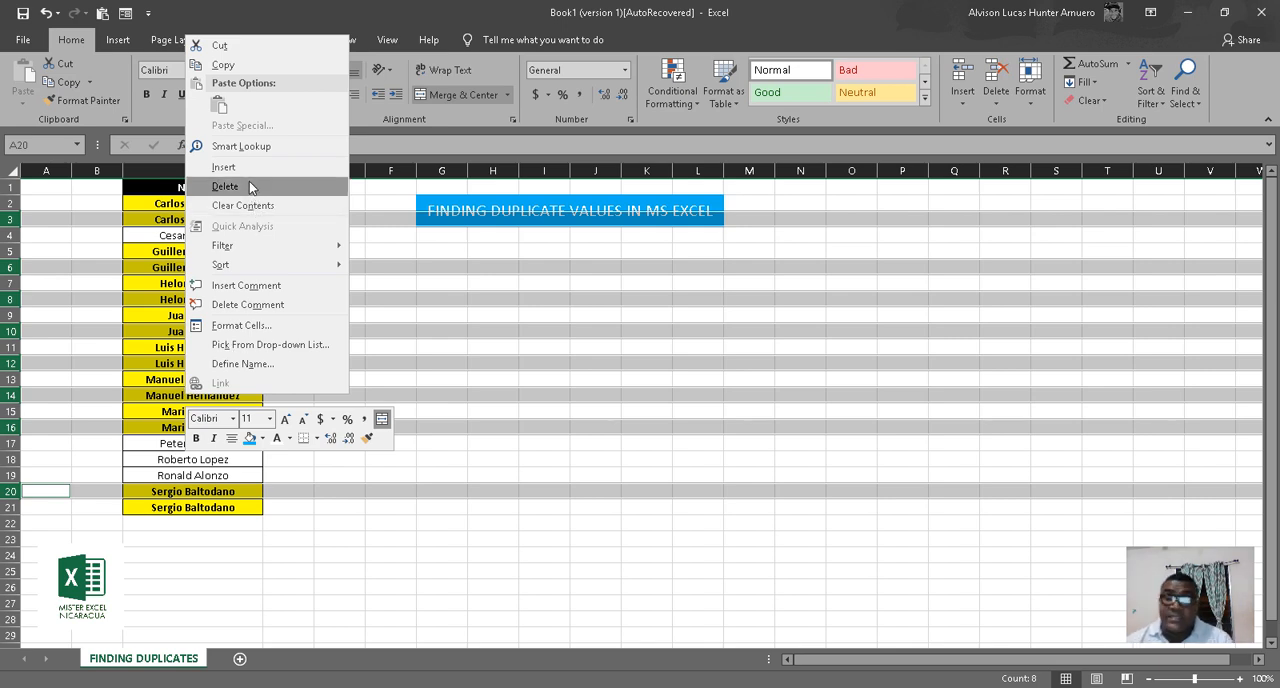
left_click(249, 184)
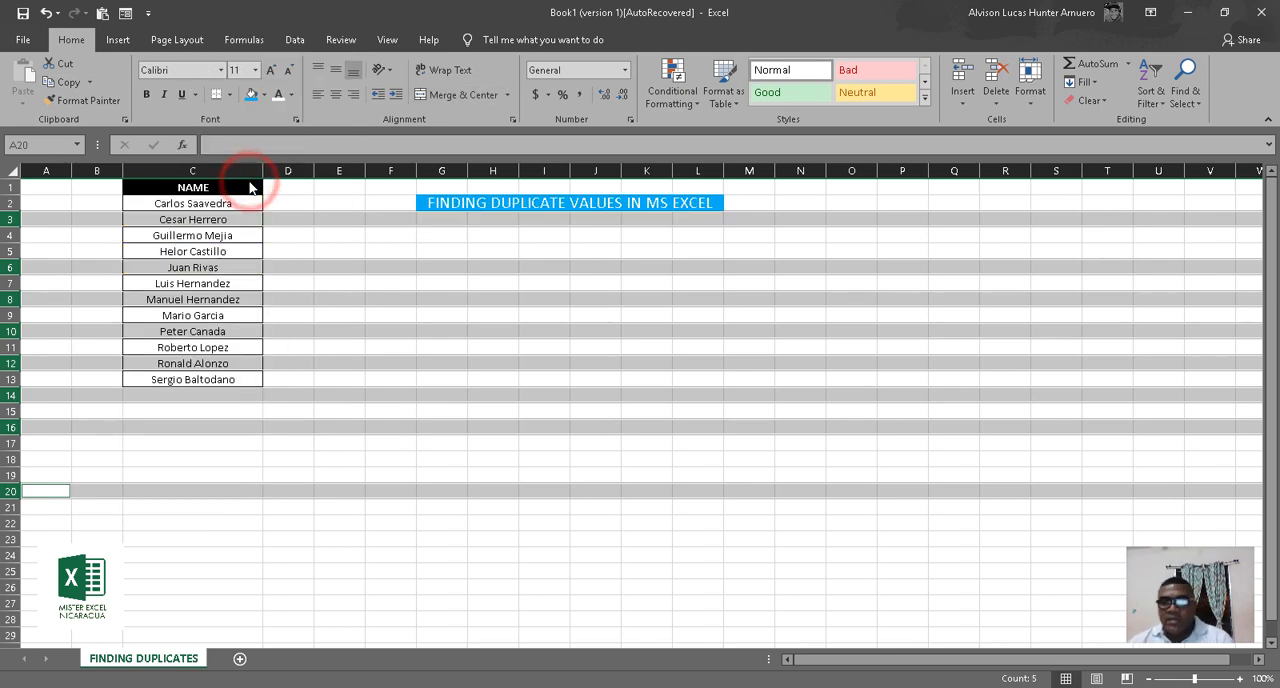
left_click(346, 411)
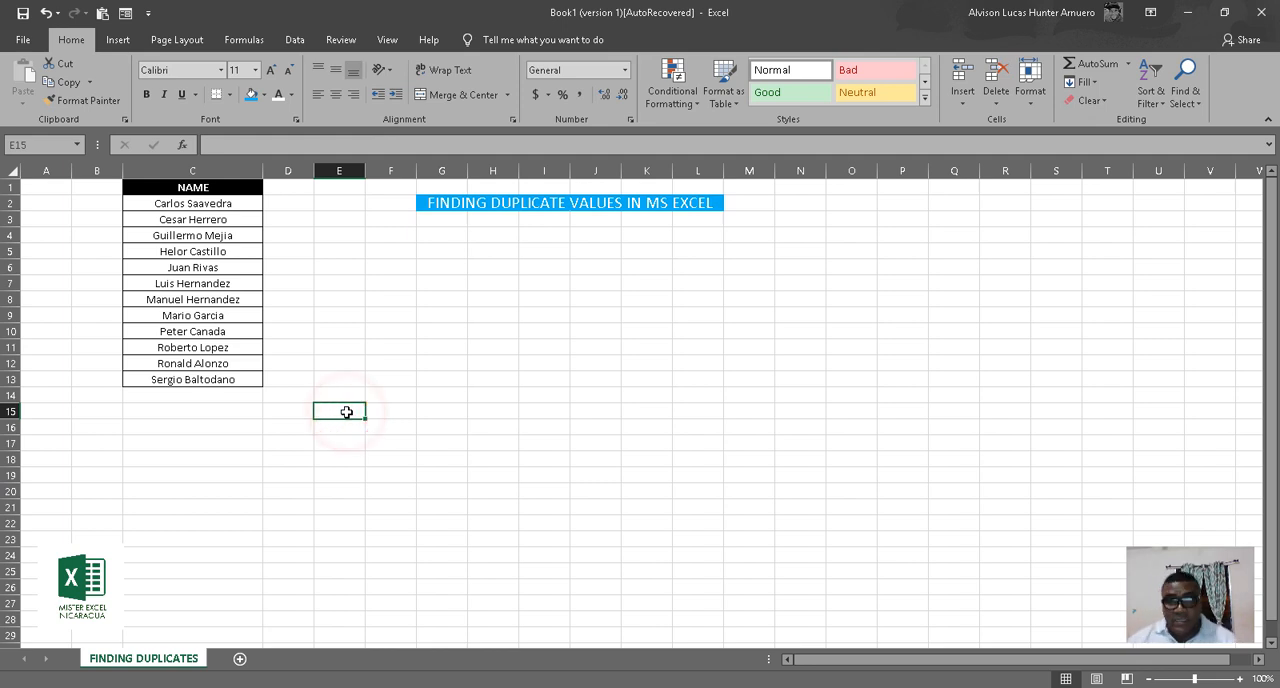